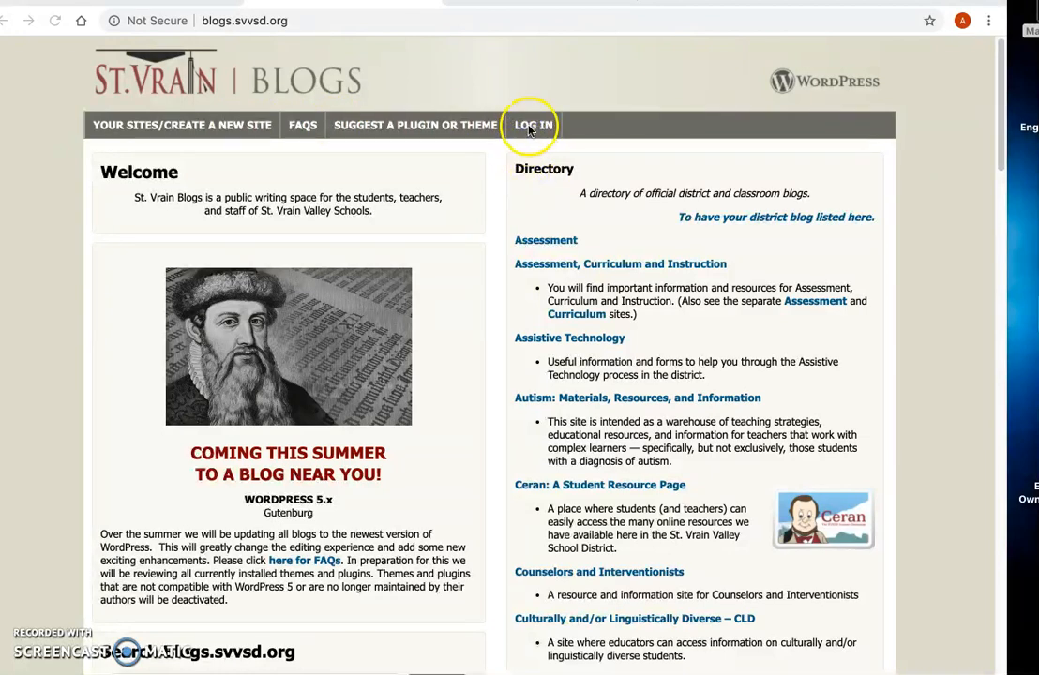
# Step: Log in to St. Vrain Blogs with the saved account credentials
pyautogui.click(530, 131)
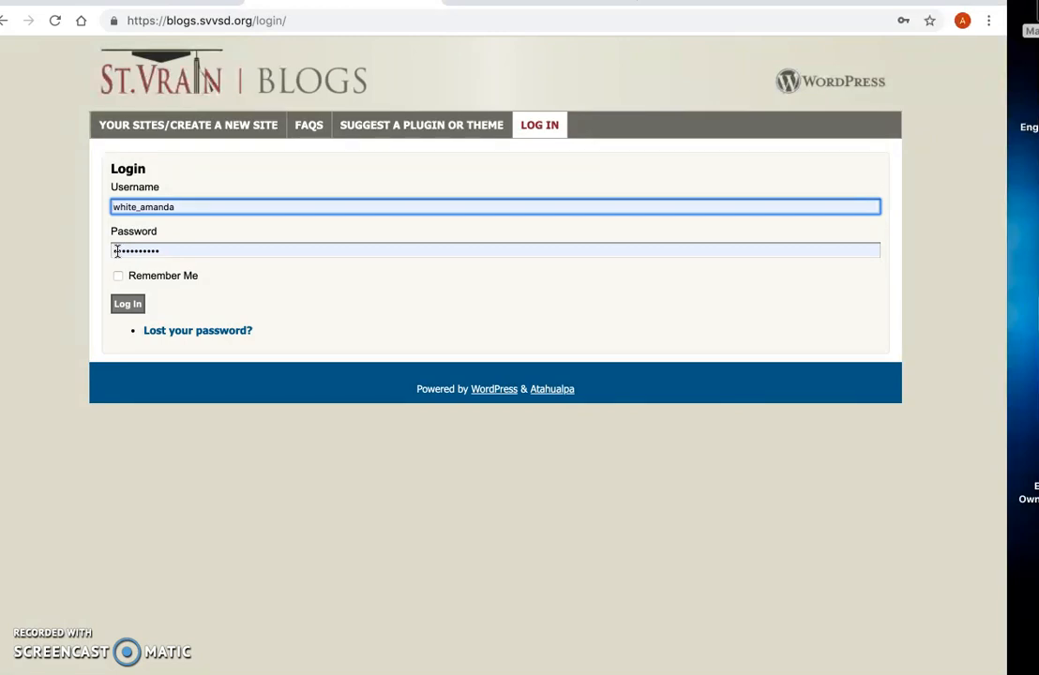
pyautogui.click(125, 307)
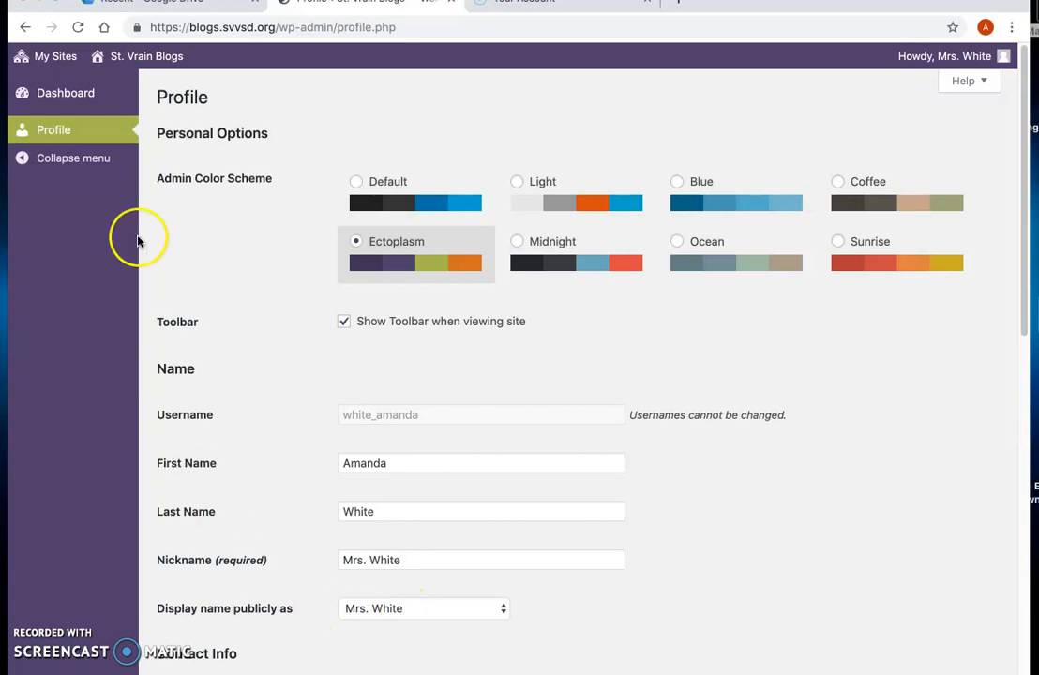
# Step: Open My Sites and start adding a new site
pyautogui.moveTo(54, 62)
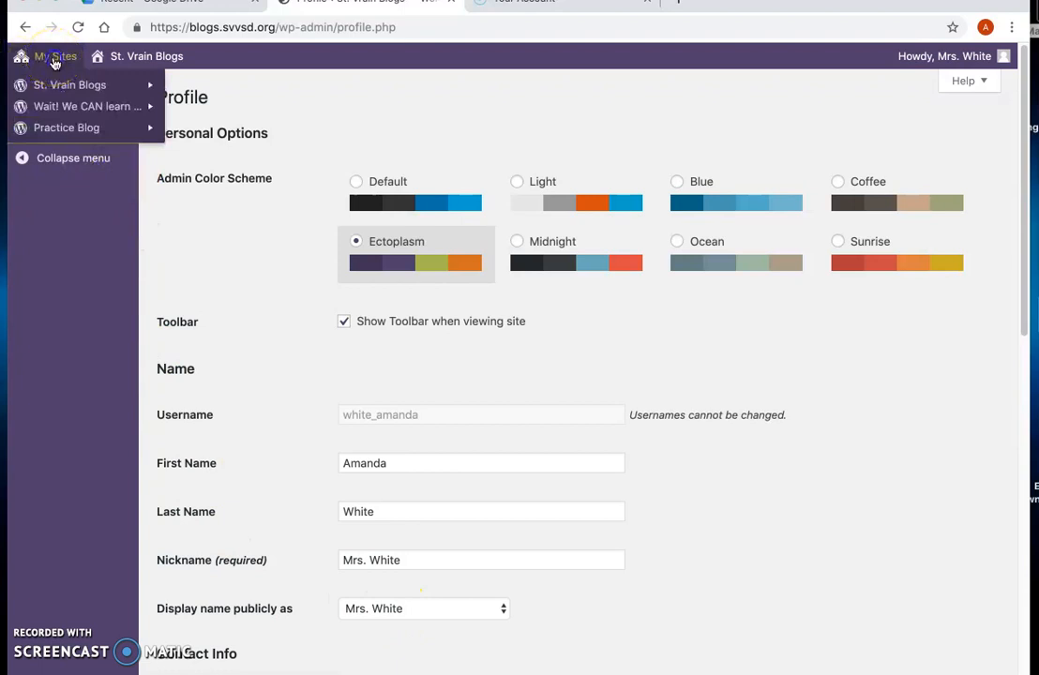
pyautogui.click(54, 62)
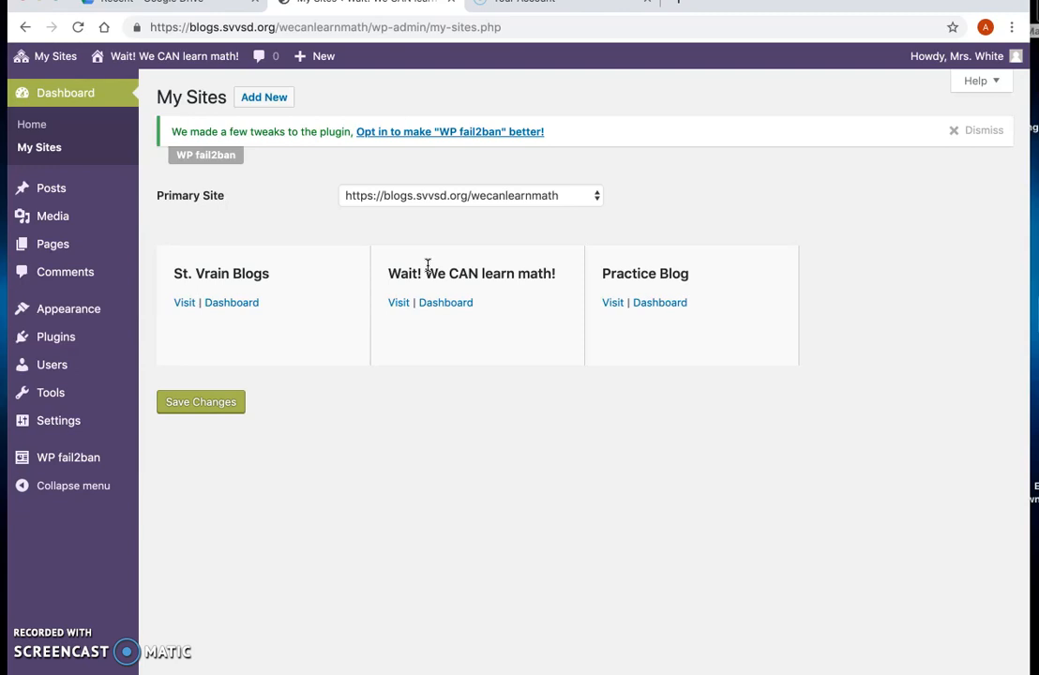
pyautogui.click(266, 100)
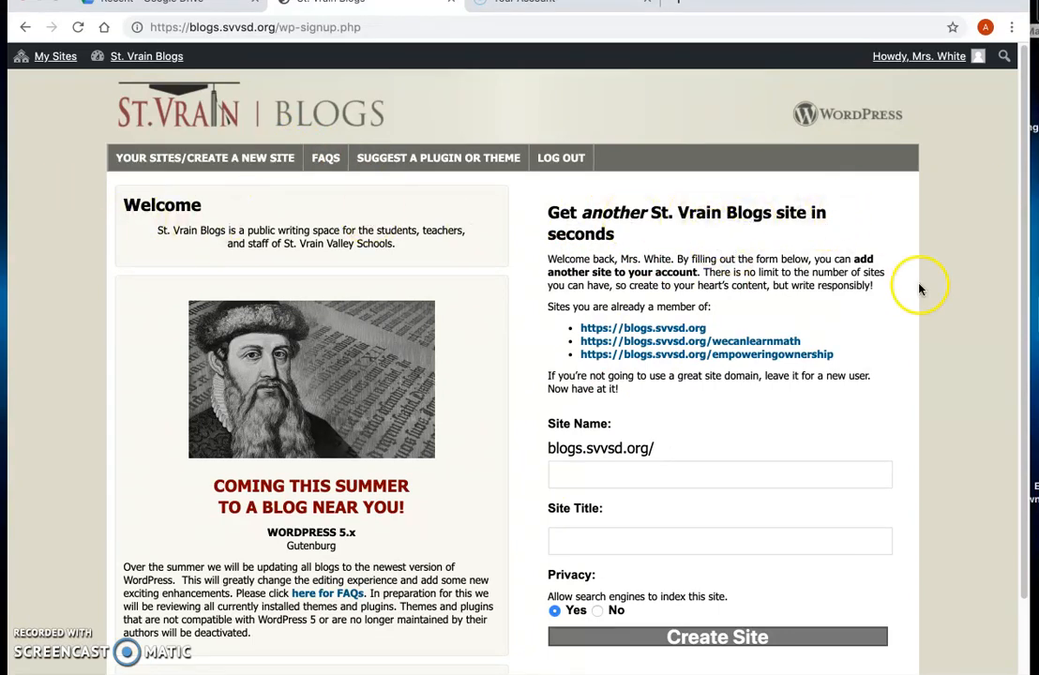
# Step: Enter Practice Blog as the new site's name
pyautogui.scroll(-2, 901, 317)
pyautogui.click(594, 415)
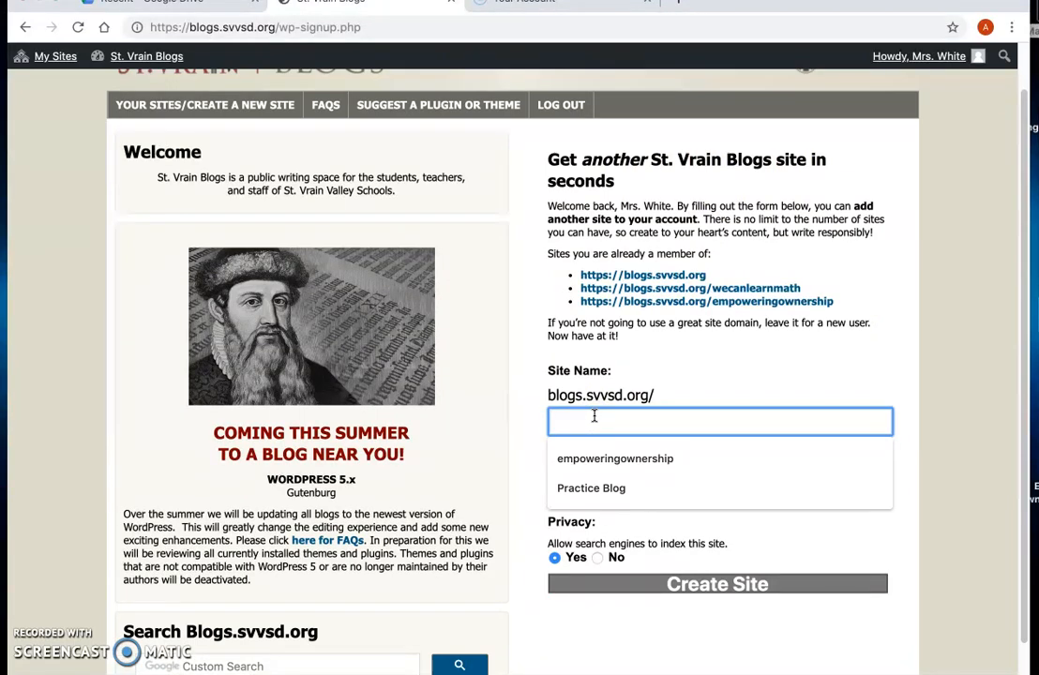
pyautogui.write('Practice ')
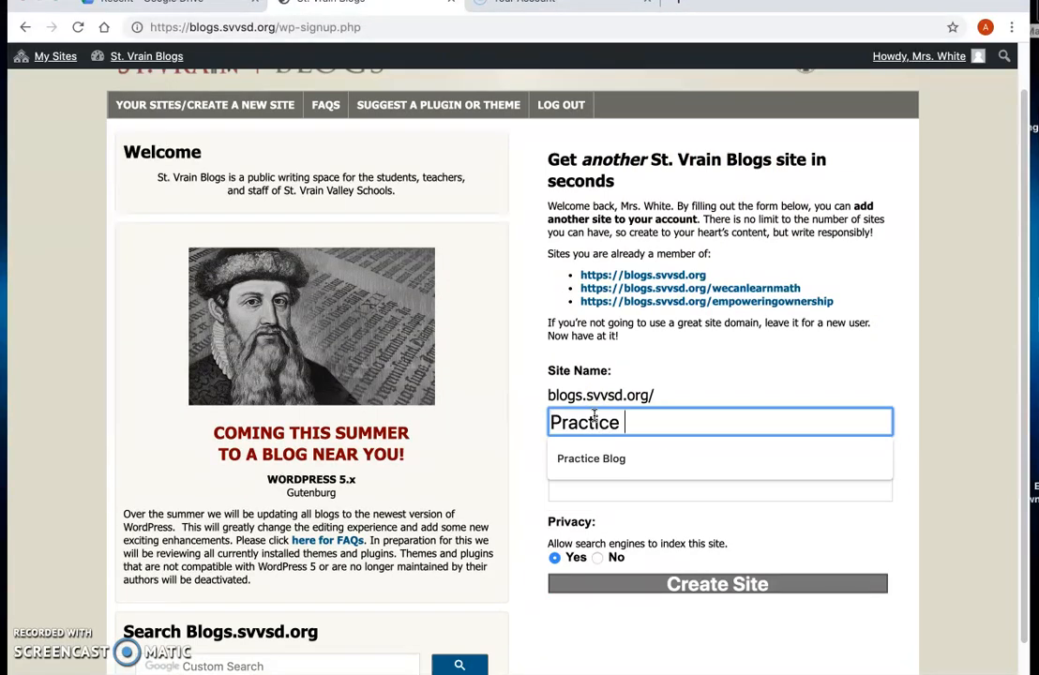
pyautogui.write('Blog')
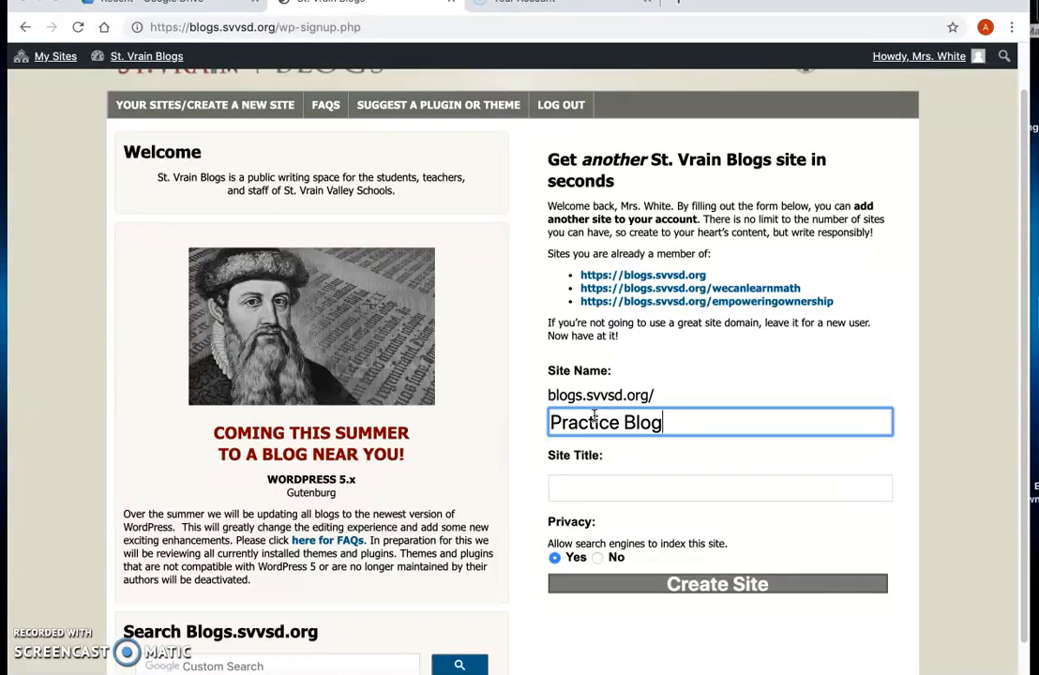
# Step: Set the site title to Empower Ownership and try to create the site
pyautogui.click(580, 489)
pyautogui.write('Empower O')
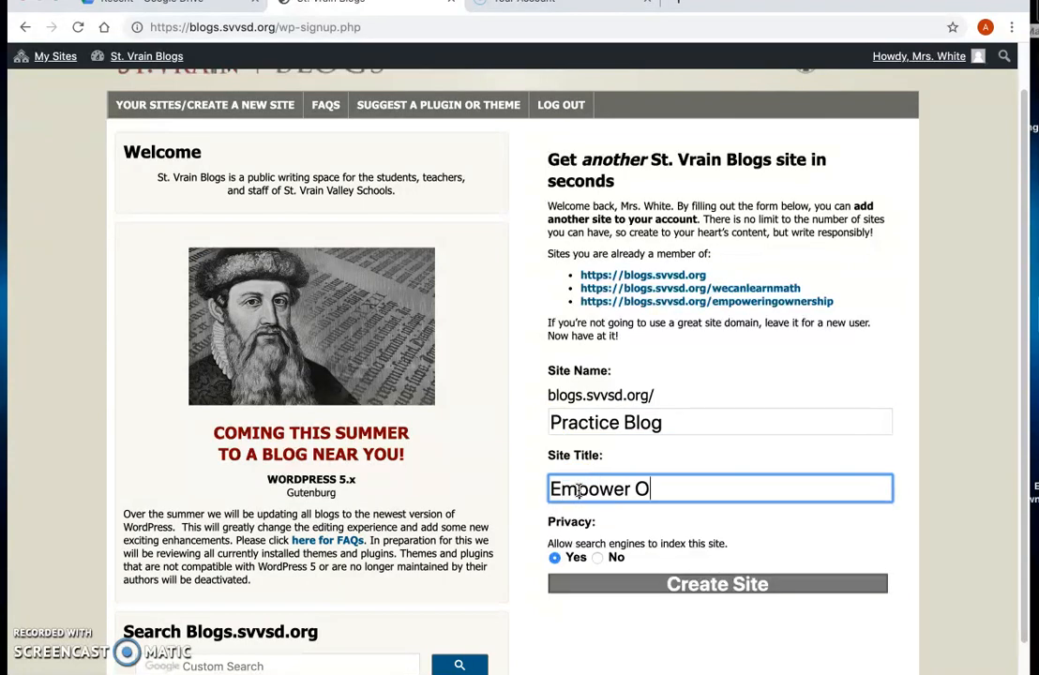
pyautogui.write('wnership')
pyautogui.click(670, 486)
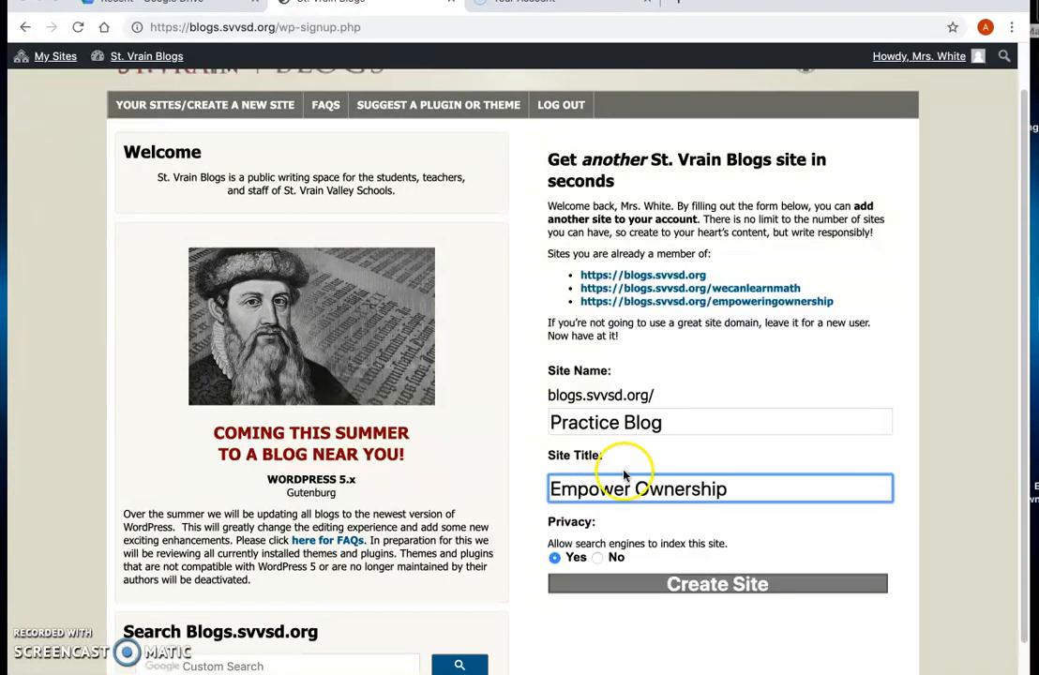
pyautogui.scroll(-1, 659, 478)
pyautogui.click(732, 567)
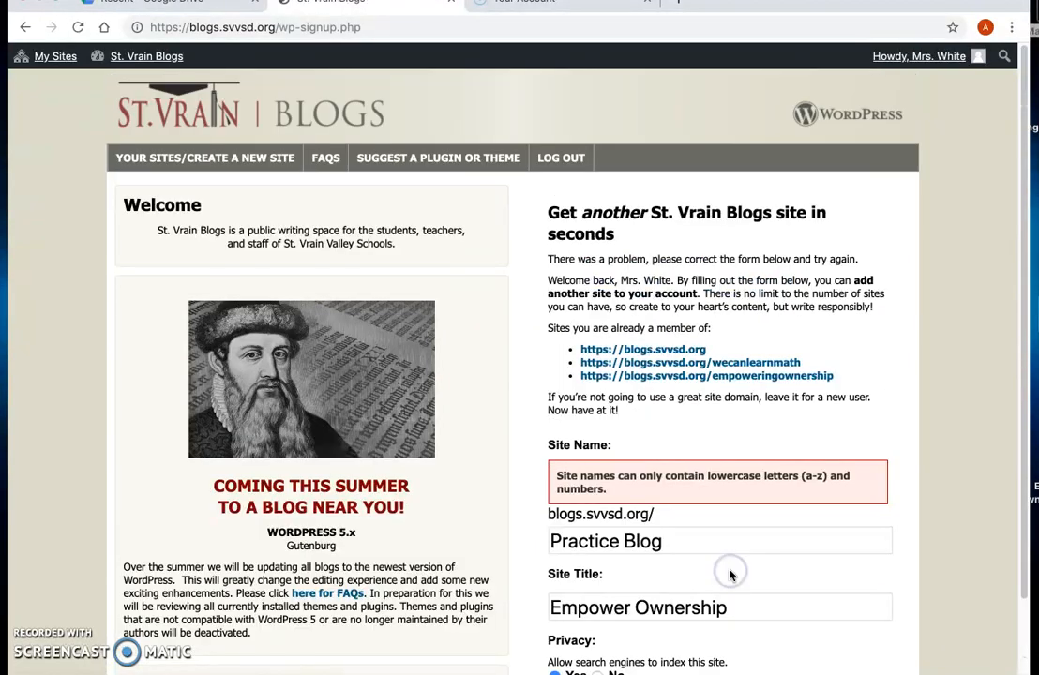
# Step: Change the site name to lowercase practiceblog without a space and create the site
pyautogui.click(560, 542)
pyautogui.press('BackSpace')
pyautogui.write('p')
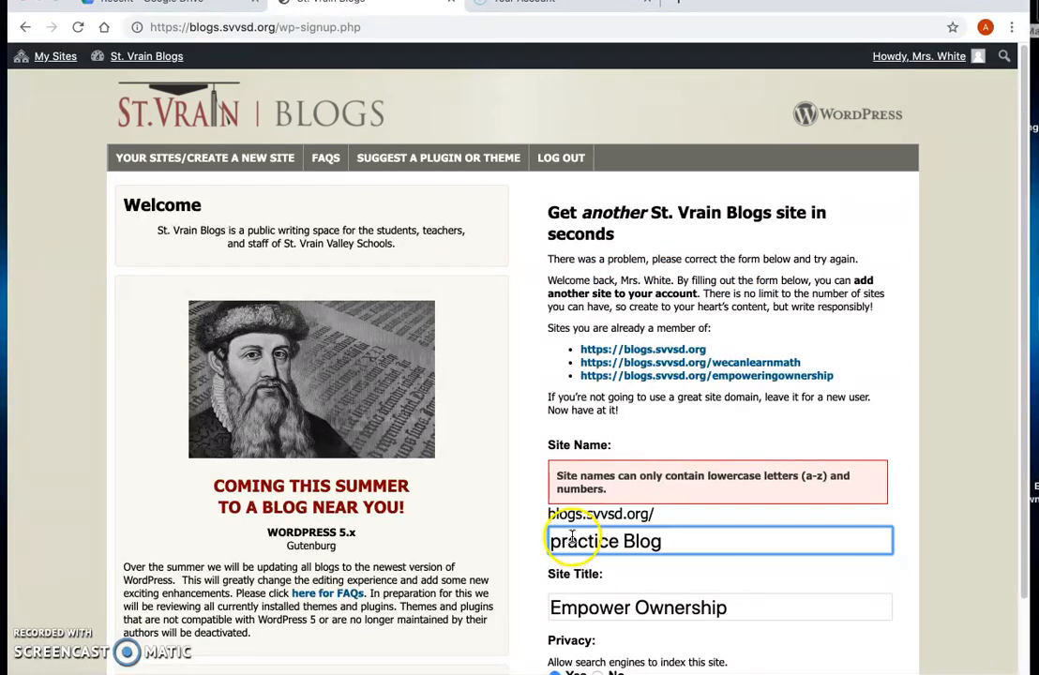
pyautogui.click(636, 542)
pyautogui.press('BackSpace')
pyautogui.write('b')
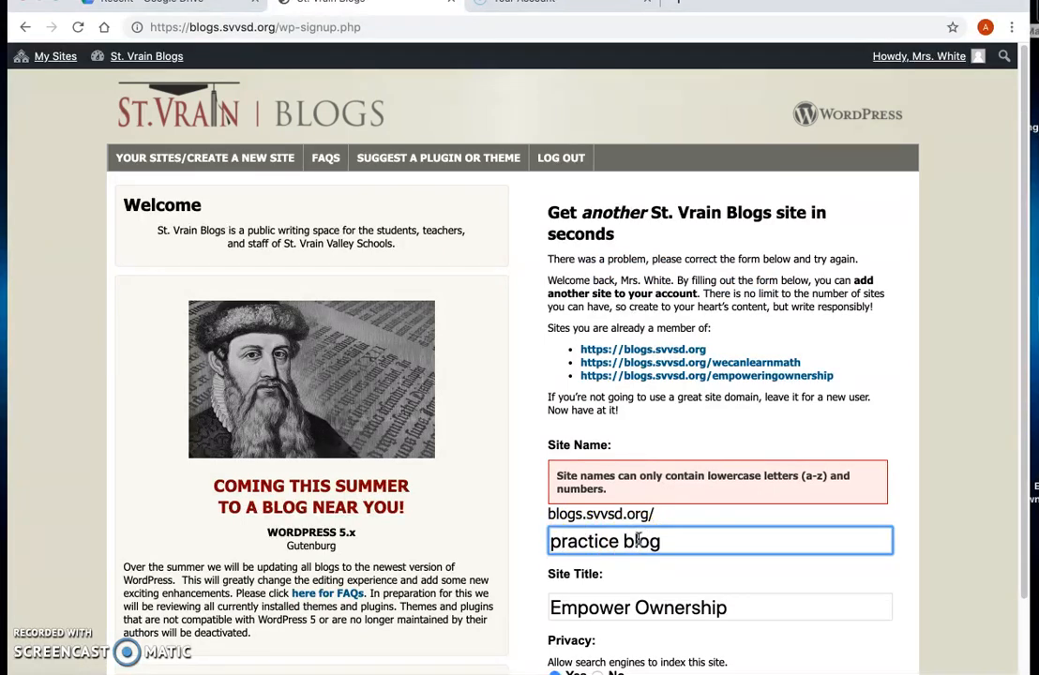
pyautogui.click(624, 541)
pyautogui.press('BackSpace')
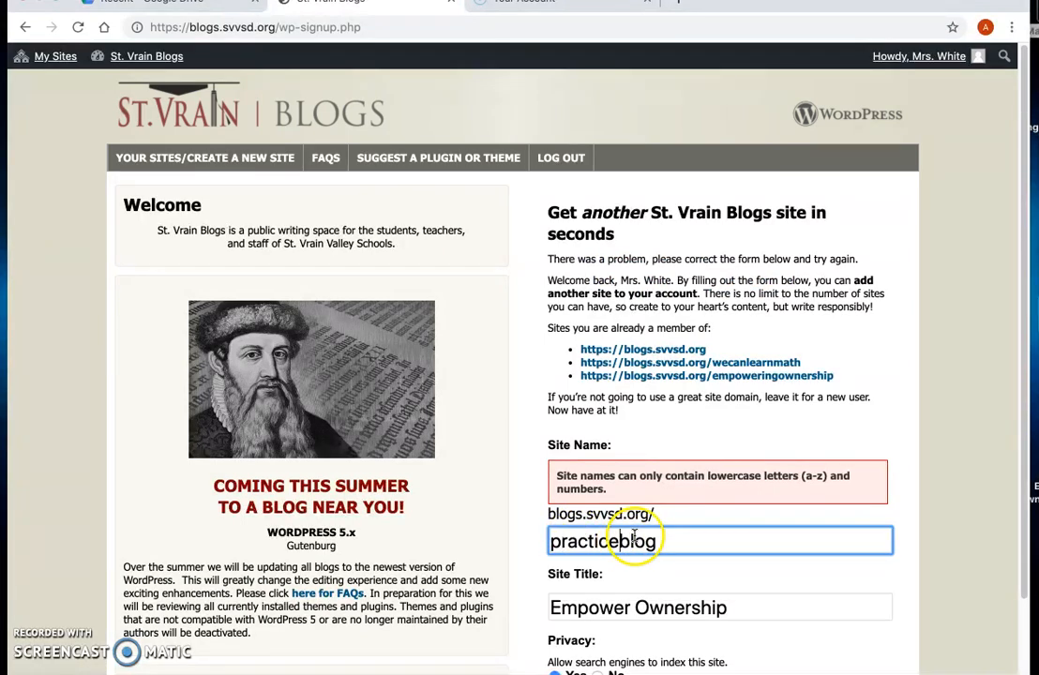
pyautogui.scroll(-2, 626, 539)
pyautogui.click(676, 611)
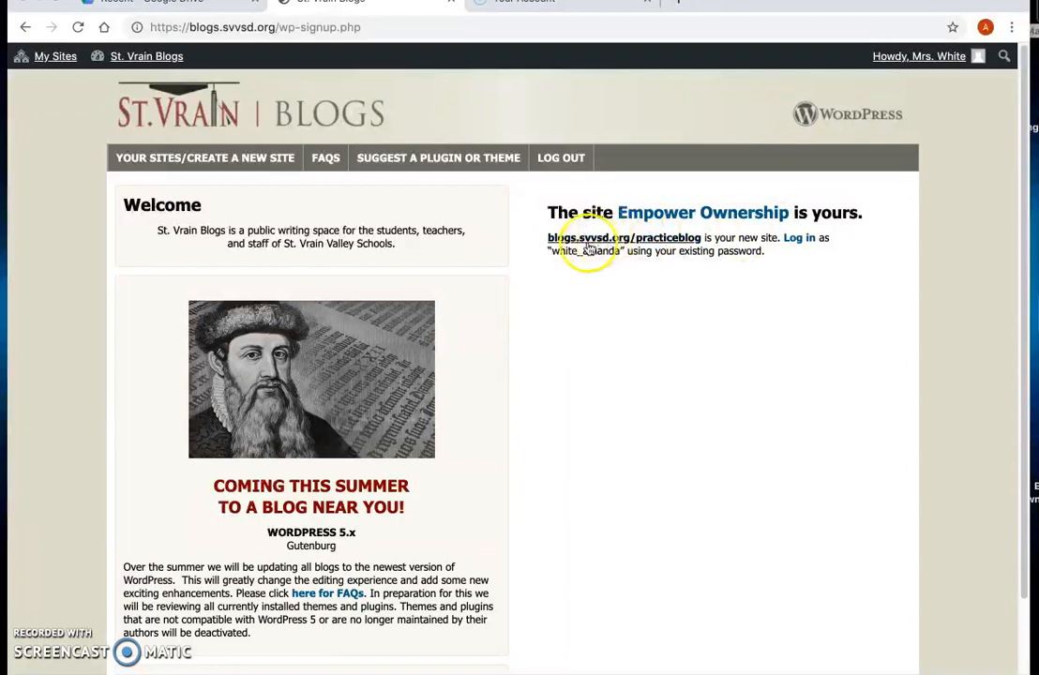
# Step: Visit the new Empower Ownership site and open its Dashboard
pyautogui.click(624, 239)
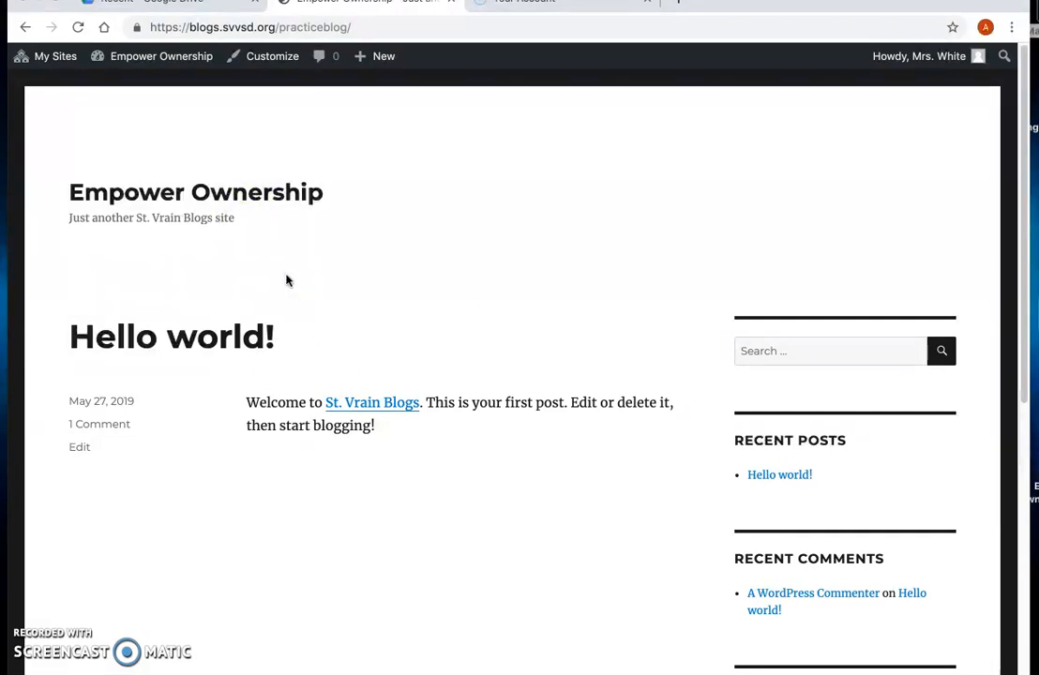
pyautogui.moveTo(45, 63)
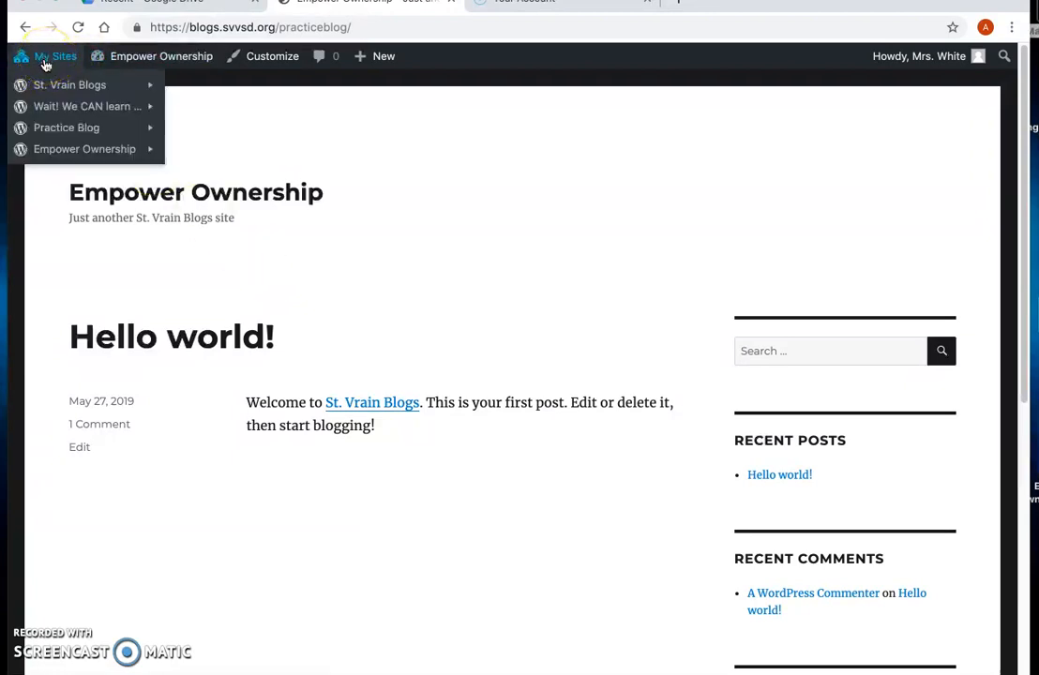
pyautogui.moveTo(58, 153)
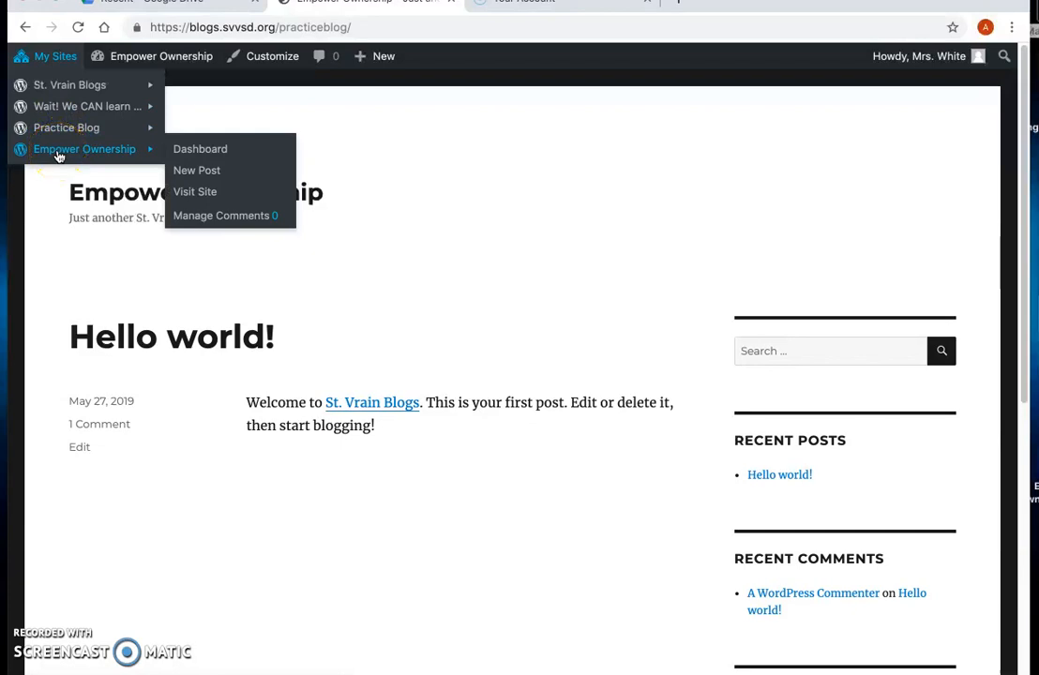
pyautogui.click(185, 153)
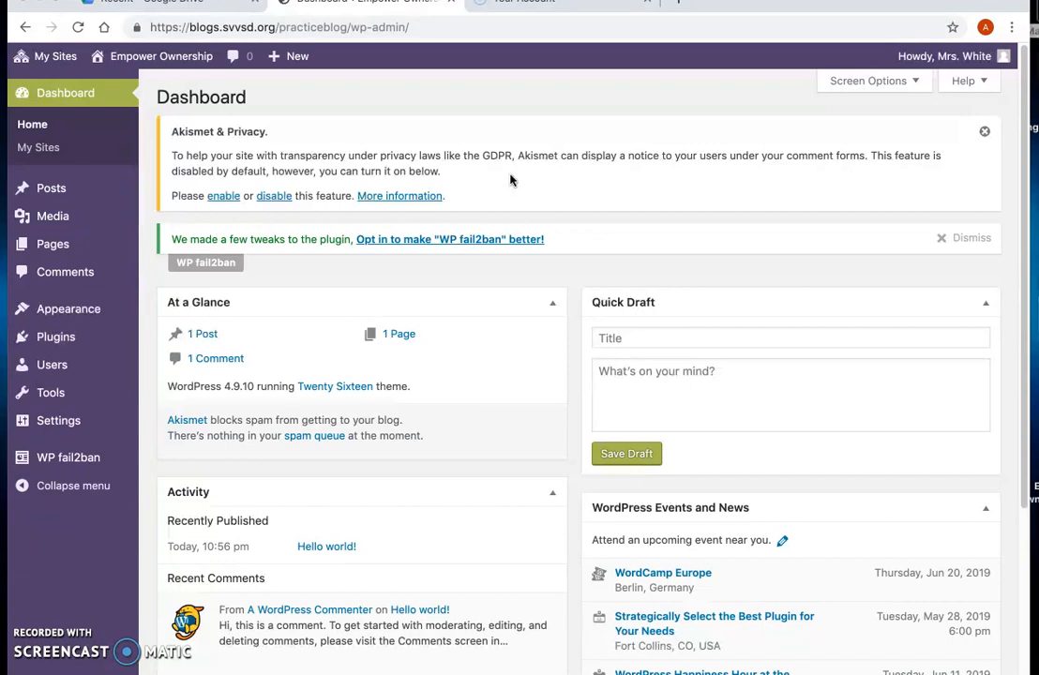
# Step: Open the Themes page and browse through the installed themes
pyautogui.moveTo(52, 310)
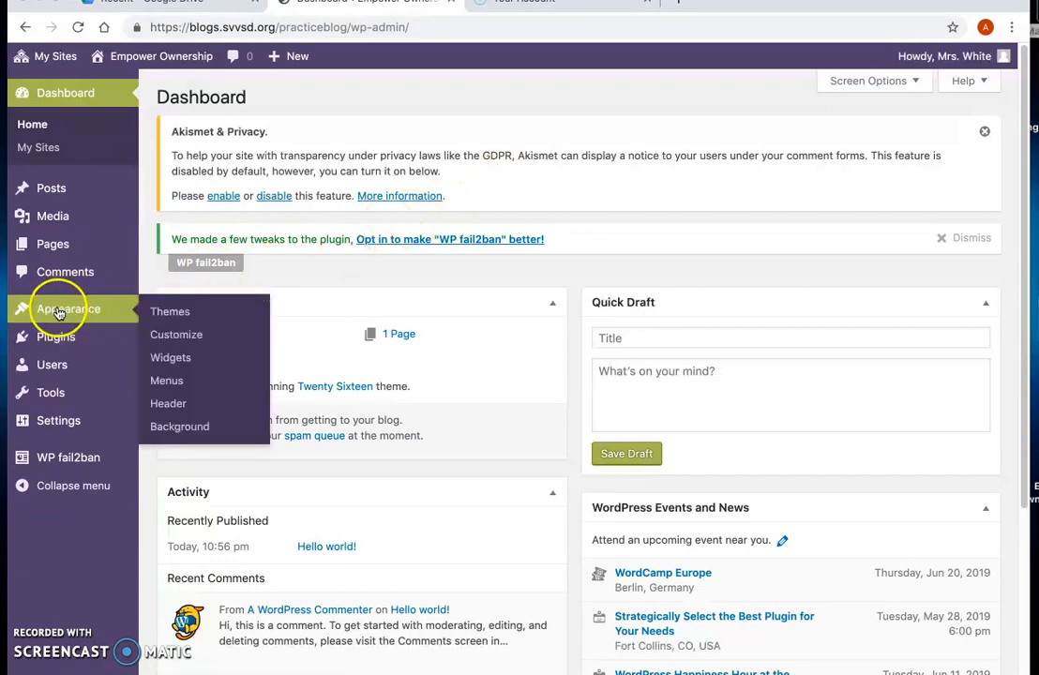
pyautogui.click(165, 317)
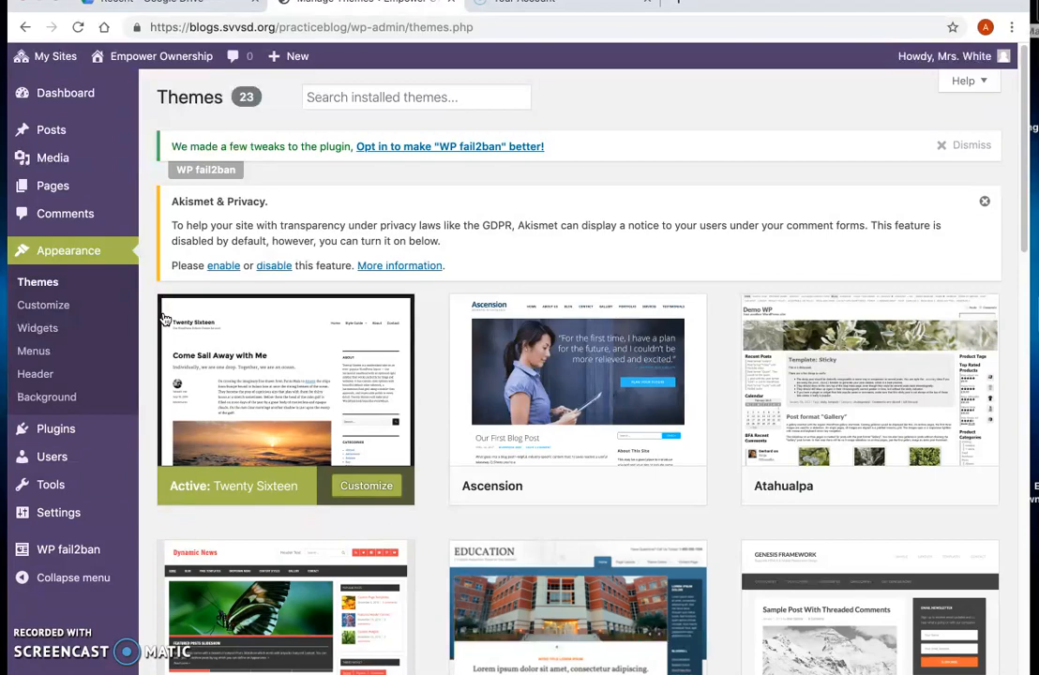
pyautogui.scroll(-4, 518, 250)
pyautogui.scroll(-3, 520, 250)
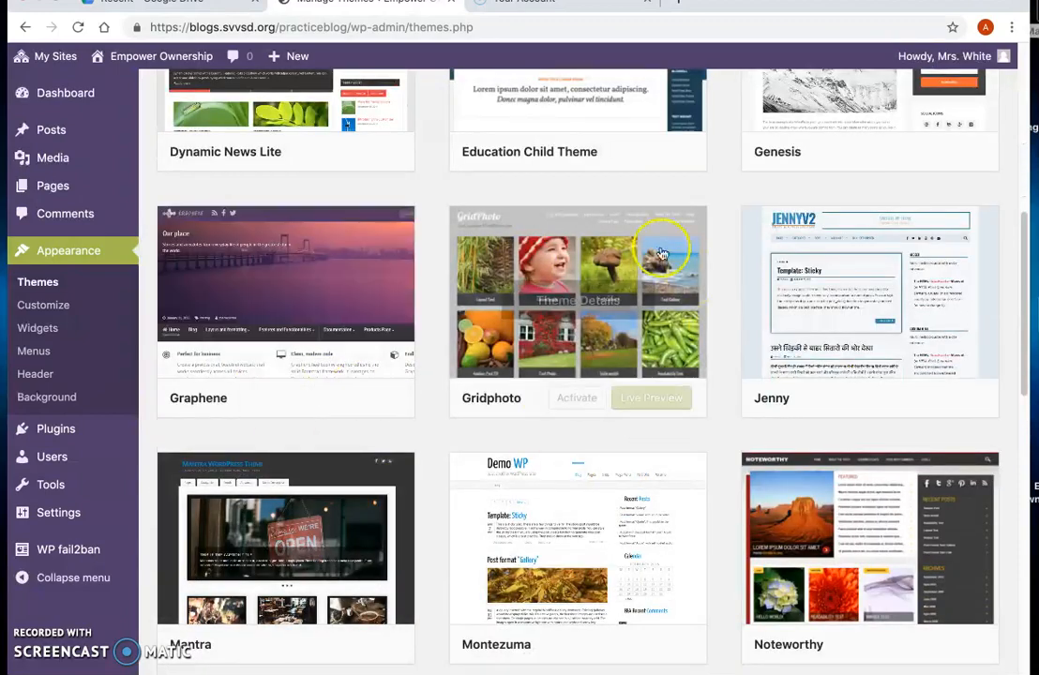
pyautogui.scroll(-3, 590, 237)
pyautogui.scroll(-4, 590, 237)
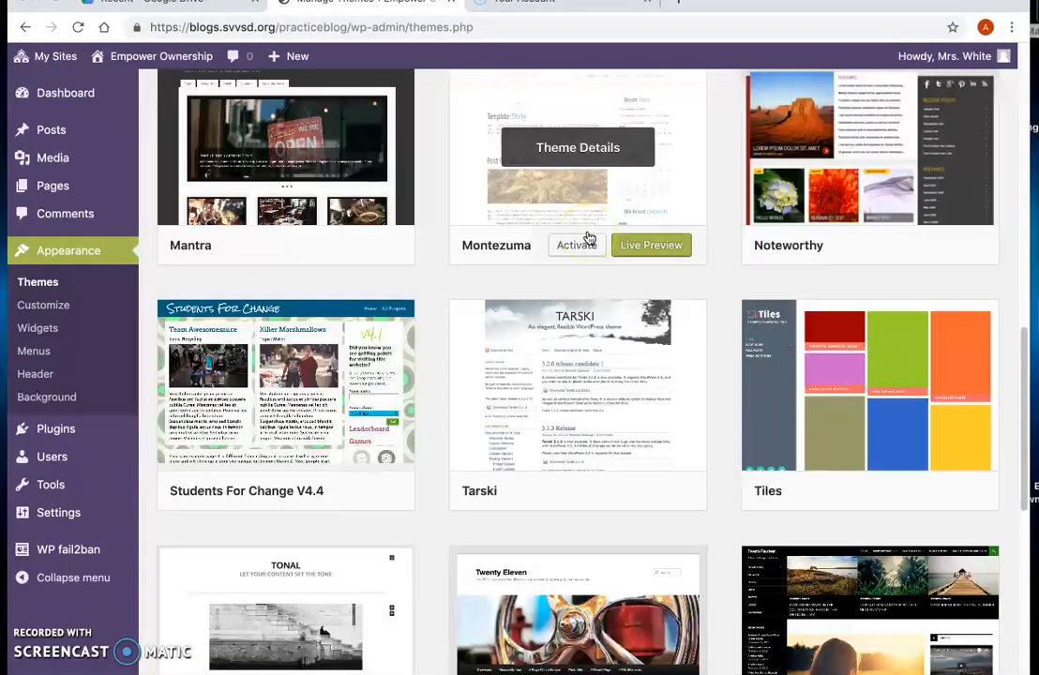
pyautogui.scroll(-2, 589, 238)
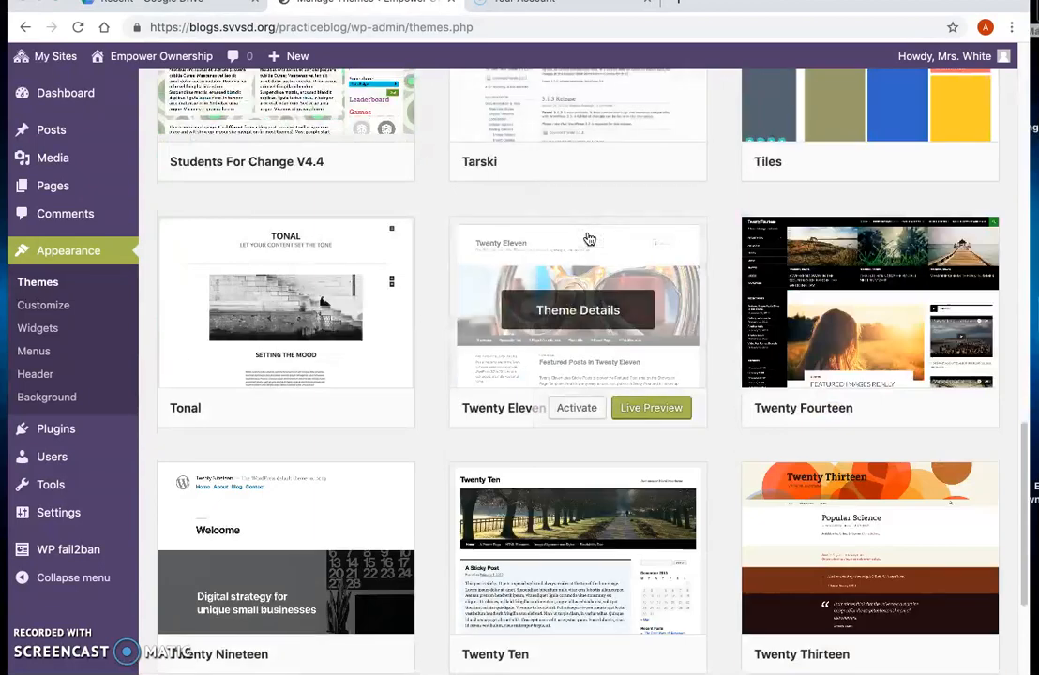
pyautogui.moveTo(514, 277)
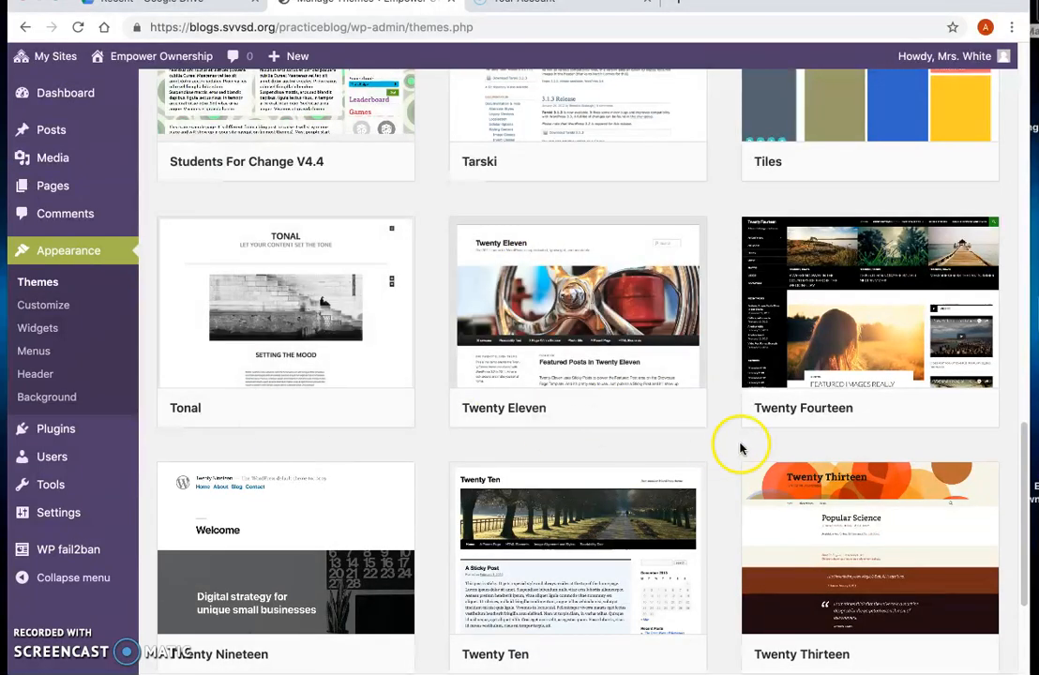
pyautogui.scroll(-2, 742, 447)
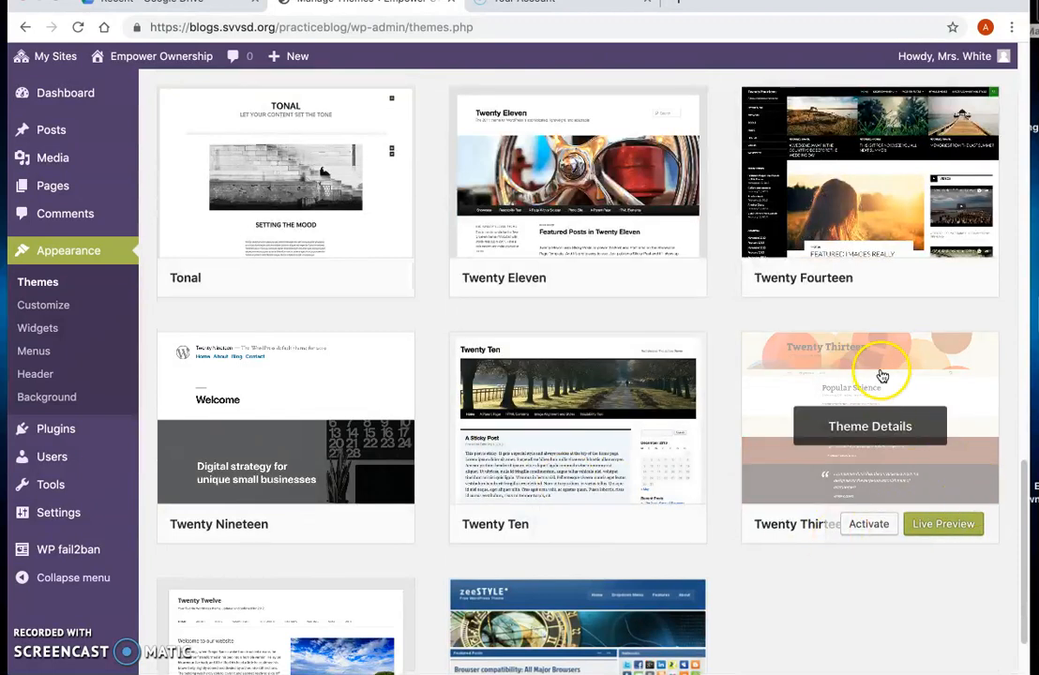
# Step: Live-preview the Twenty Thirteen theme and close the preview
pyautogui.click(943, 526)
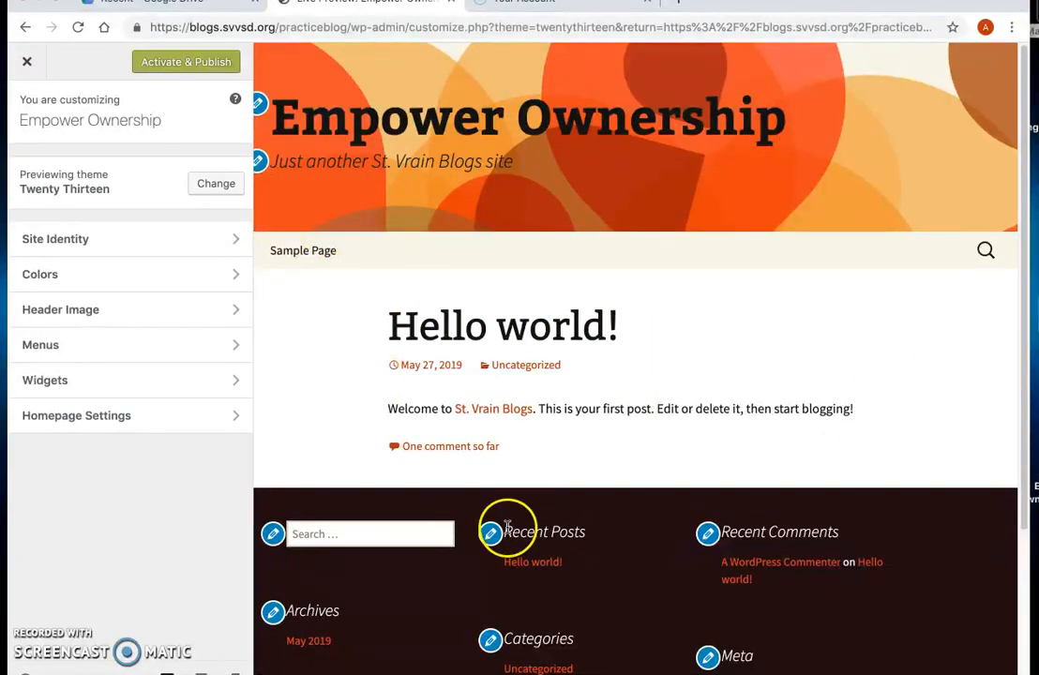
pyautogui.click(27, 62)
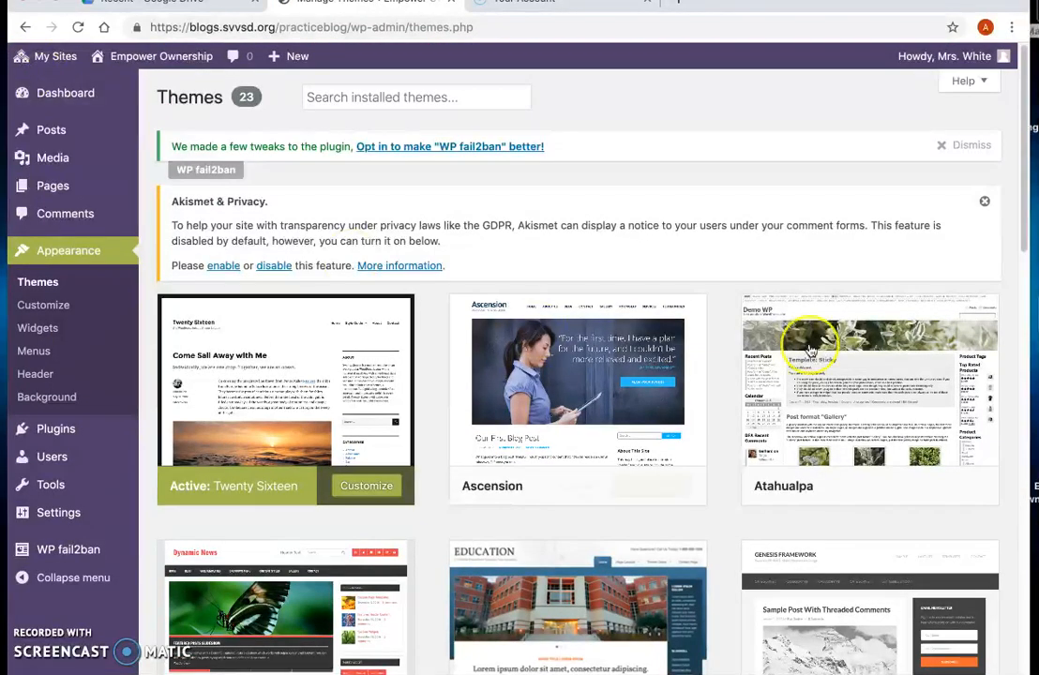
# Step: Live-preview the Atahualpa theme and activate and publish it
pyautogui.moveTo(933, 472)
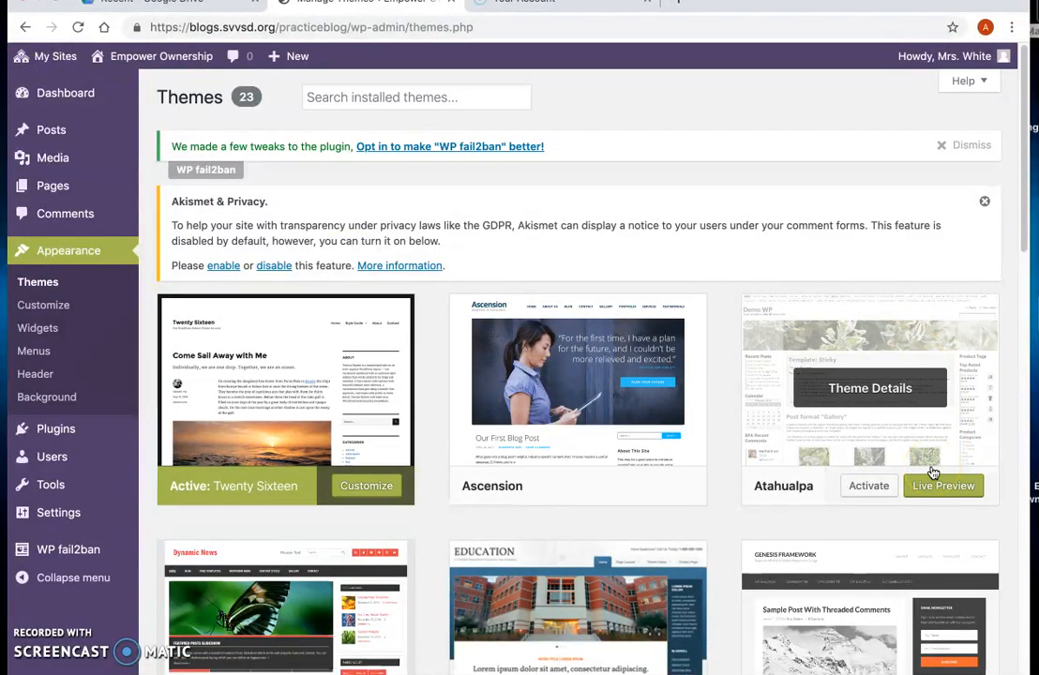
pyautogui.click(946, 486)
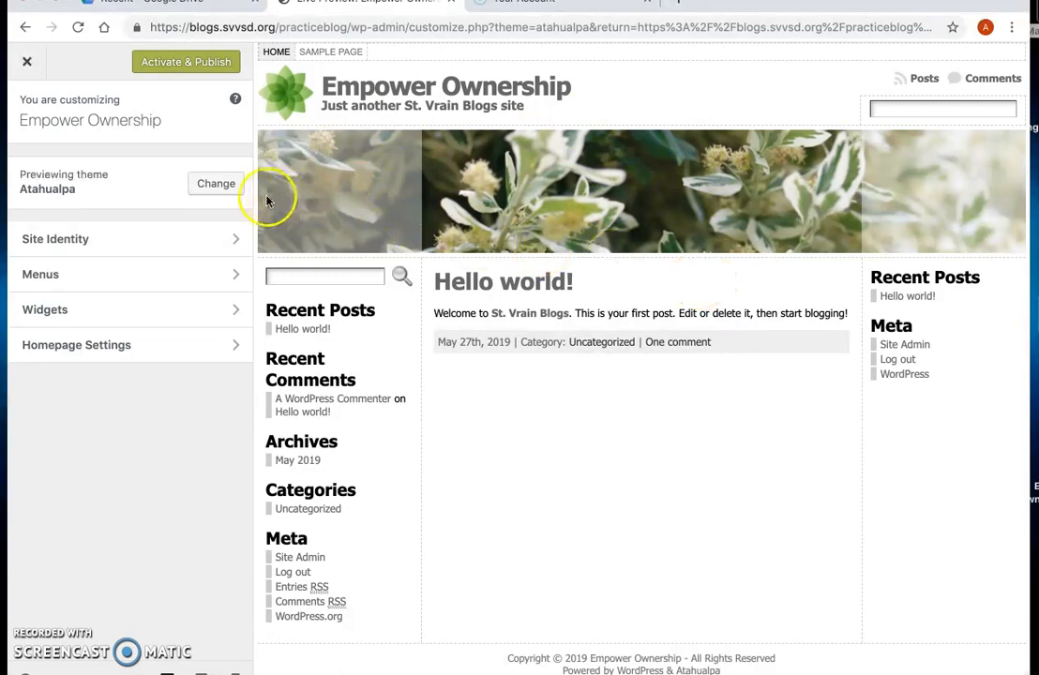
pyautogui.click(189, 72)
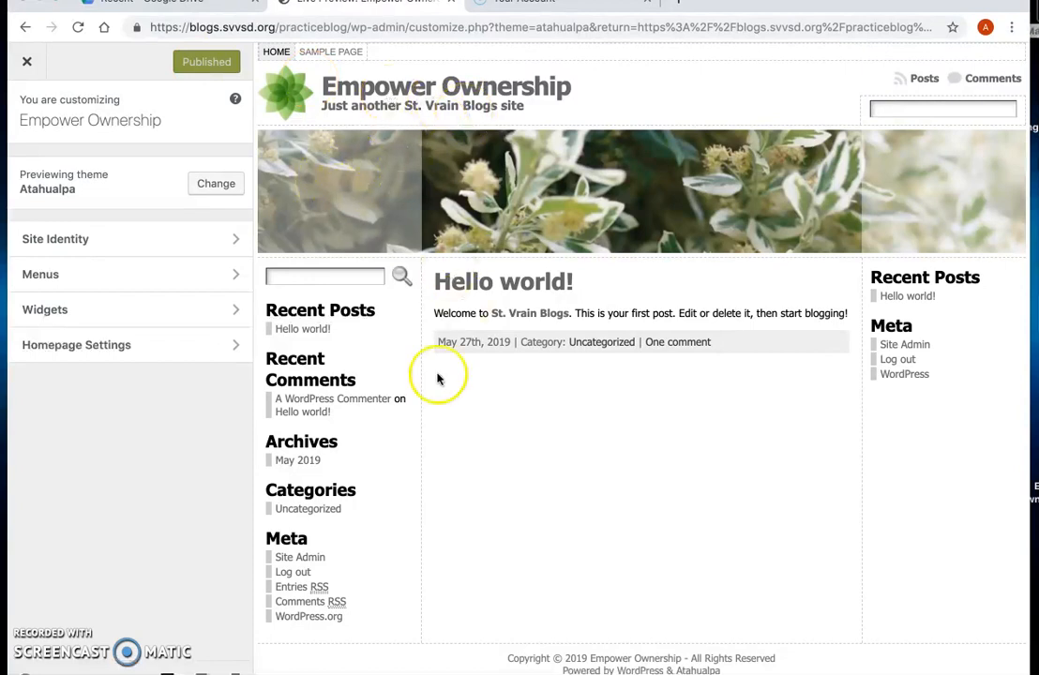
# Step: Change the Site Identity tagline to "Empowering Students in the Classroom", publish it, and close the customizer
pyautogui.click(232, 239)
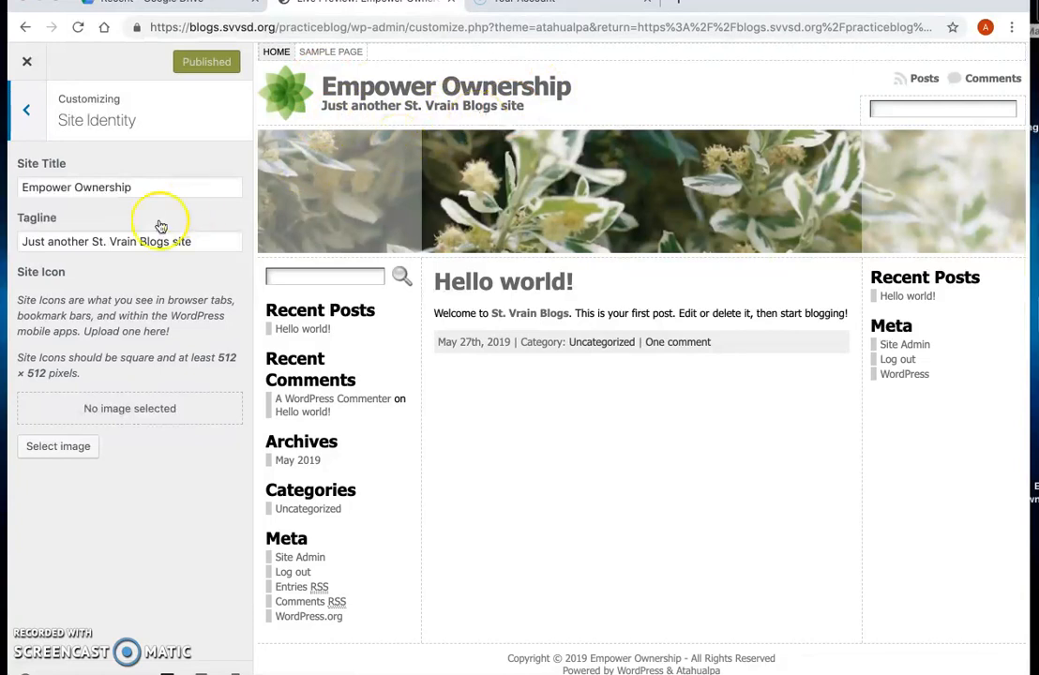
pyautogui.click(199, 241)
pyautogui.moveTo(199, 241); pyautogui.dragTo(19, 242)
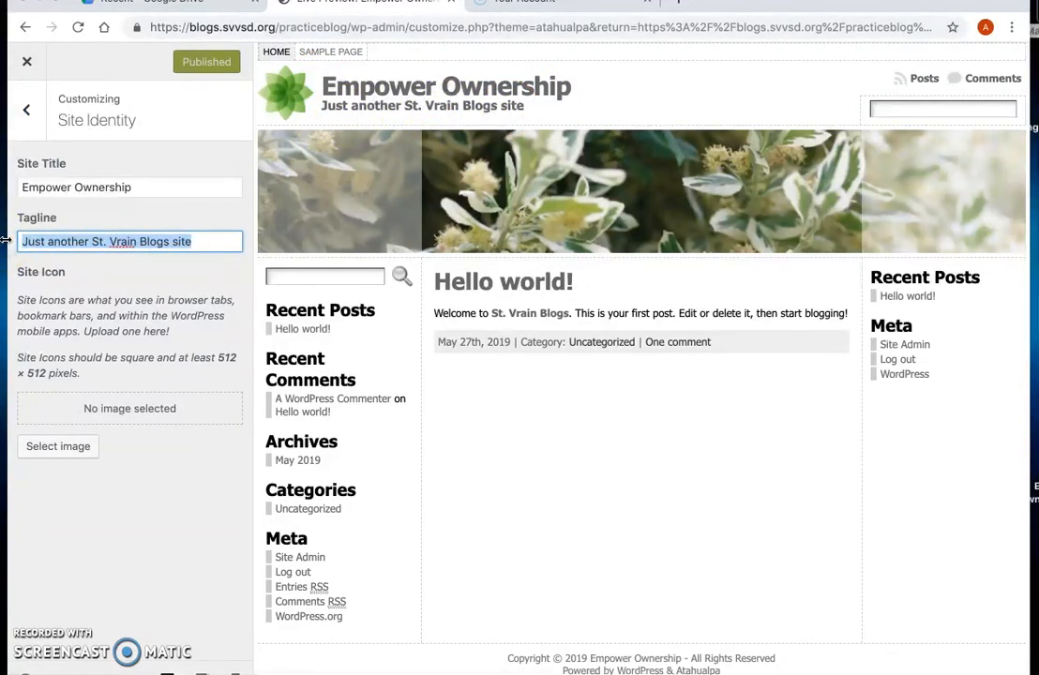
pyautogui.write('Em')
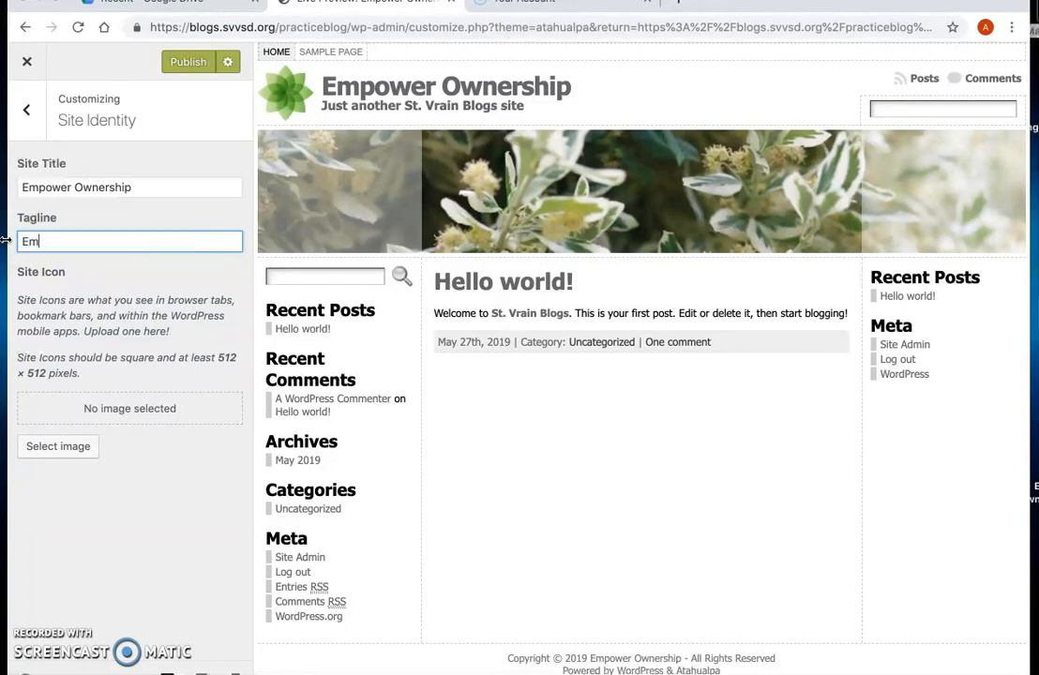
pyautogui.write('powering Studings')
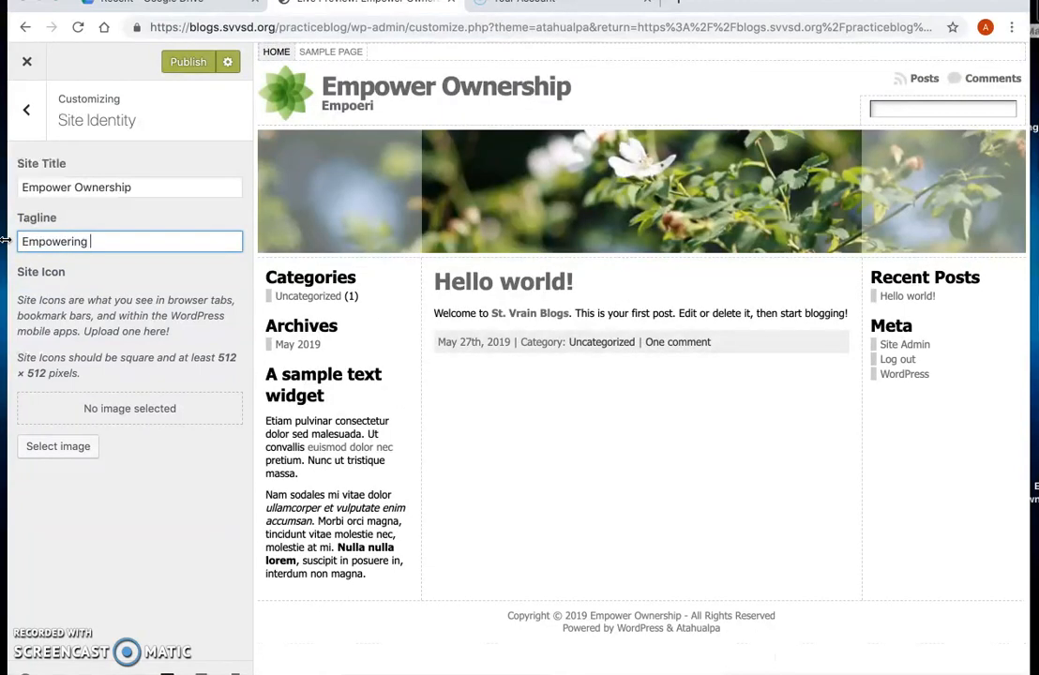
pyautogui.press('BackSpace')
pyautogui.press('BackSpace')
pyautogui.press('BackSpace')
pyautogui.press('BackSpace')
pyautogui.press('BackSpace')
pyautogui.press('BackSpace')
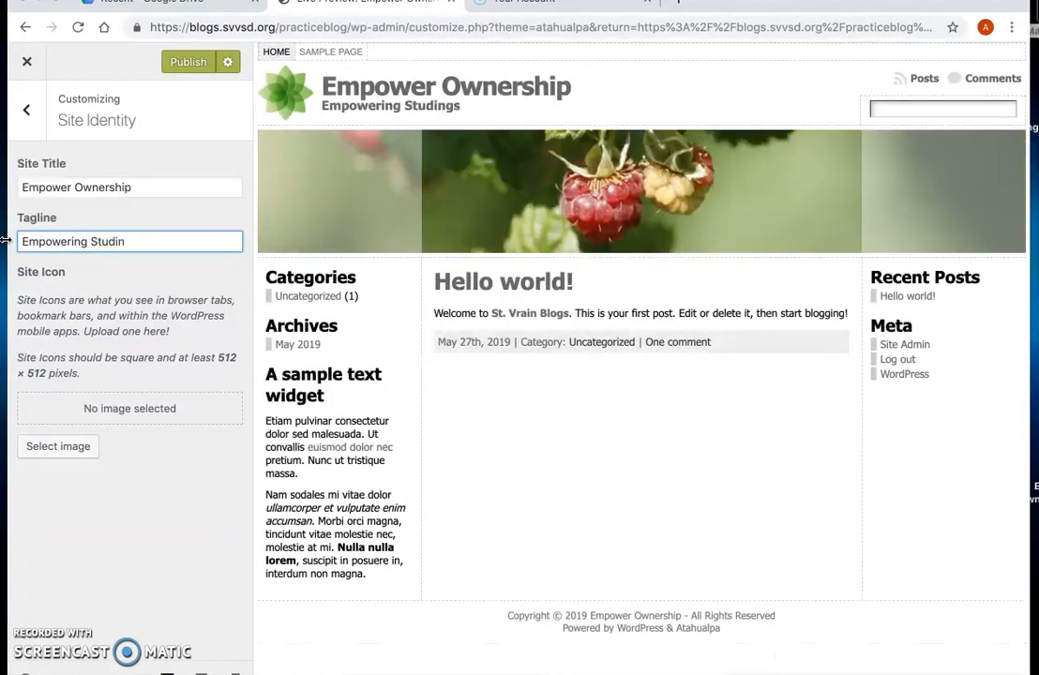
pyautogui.write('dents in the Classroom')
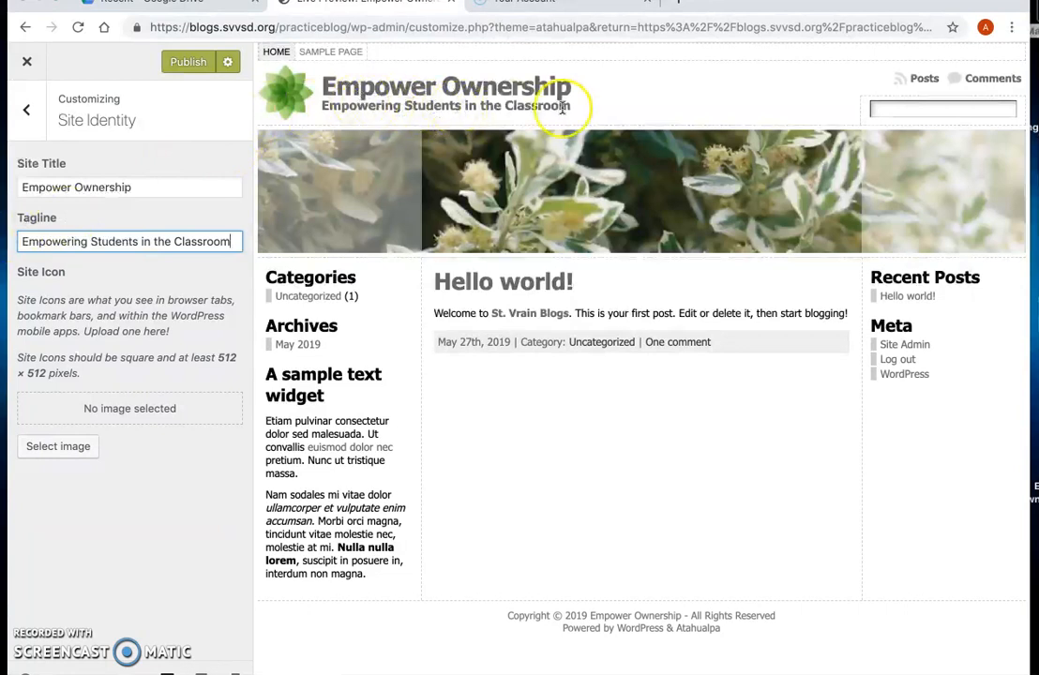
pyautogui.click(196, 70)
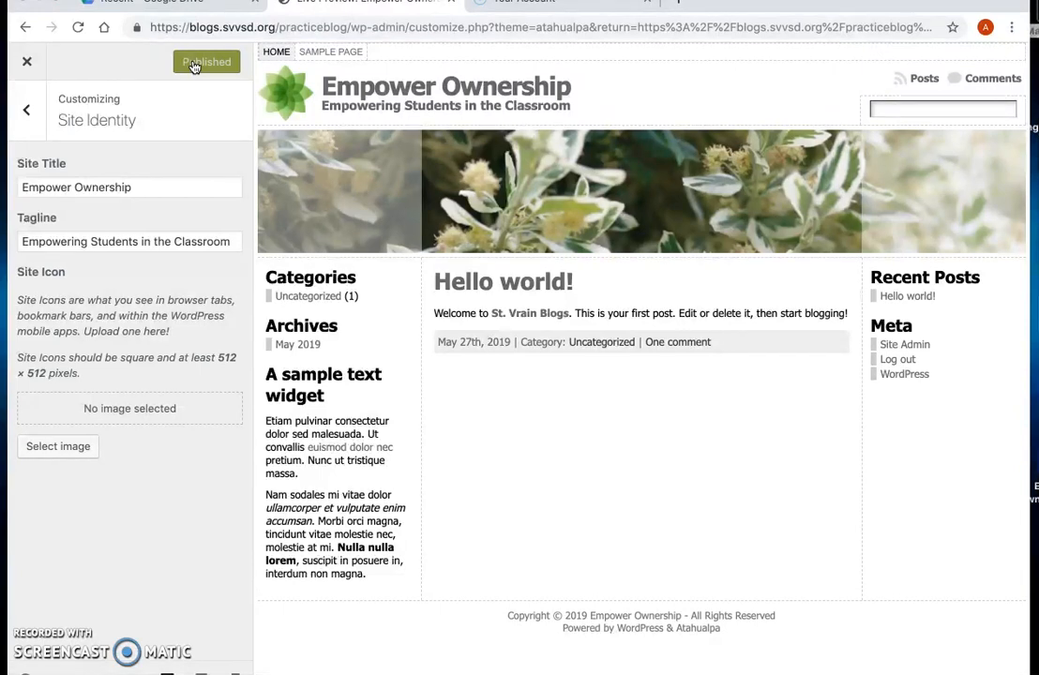
pyautogui.click(29, 64)
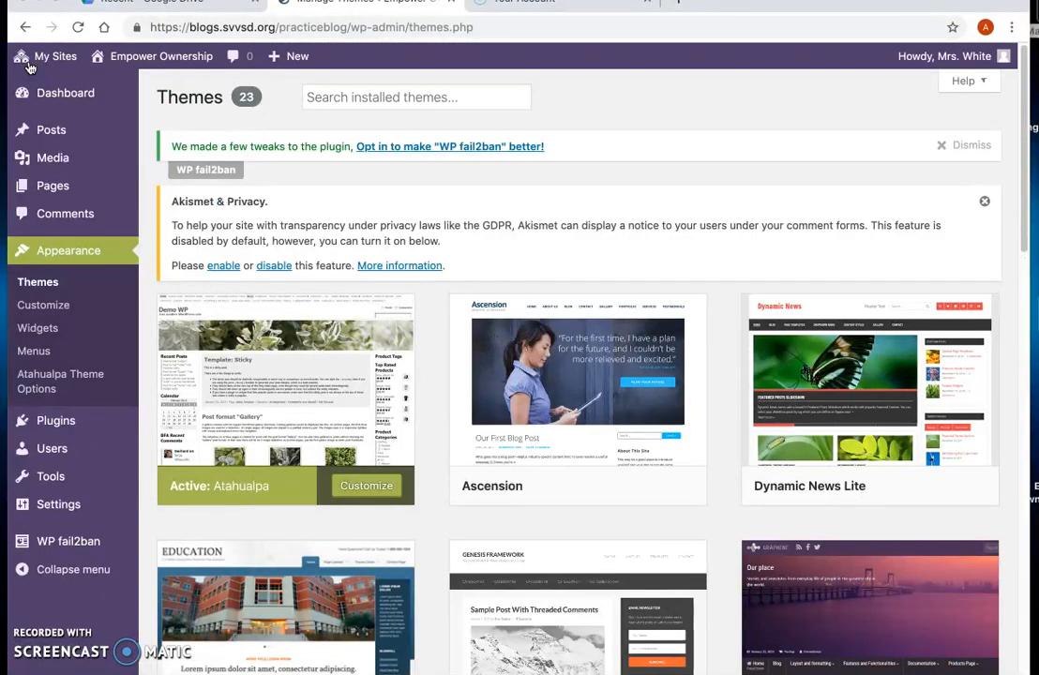
# Step: Open General Settings to review the site title and tagline
pyautogui.click(37, 513)
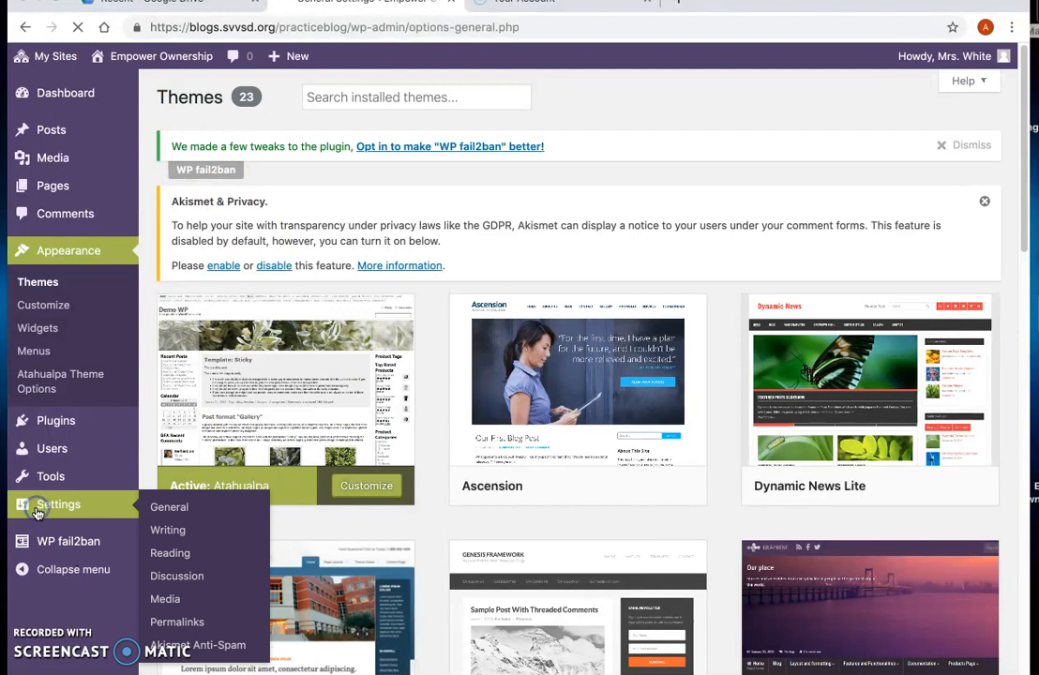
pyautogui.moveTo(490, 299); pyautogui.dragTo(328, 301)
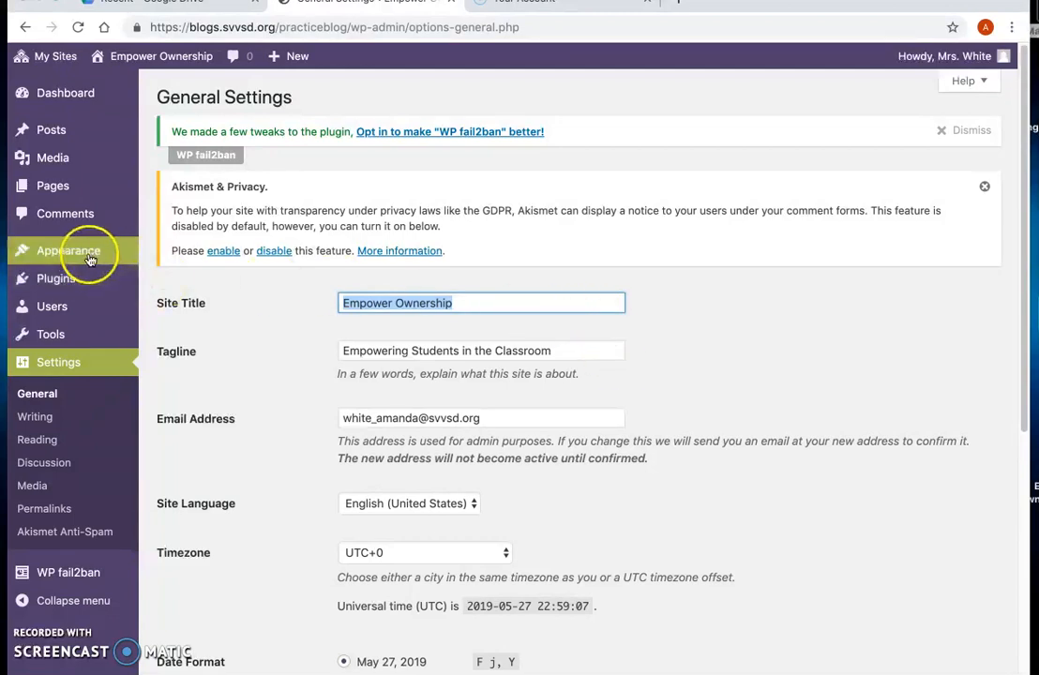
pyautogui.moveTo(71, 261)
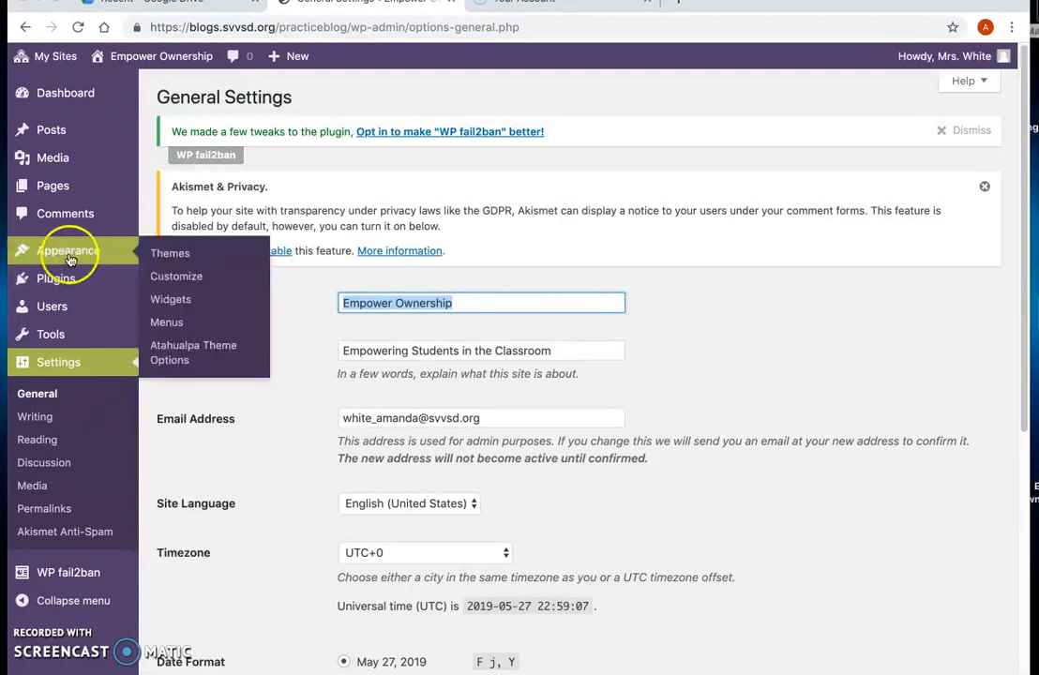
# Step: Go to the Dashboard and visit the Empower Ownership site through My Sites
pyautogui.click(56, 97)
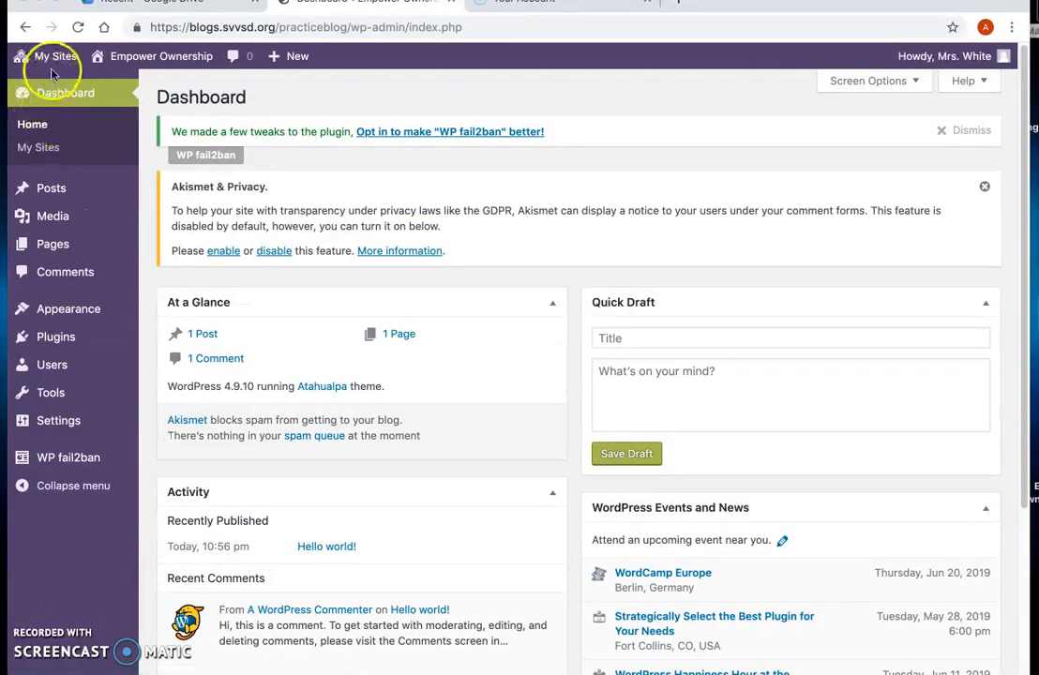
pyautogui.moveTo(55, 58)
pyautogui.moveTo(69, 150)
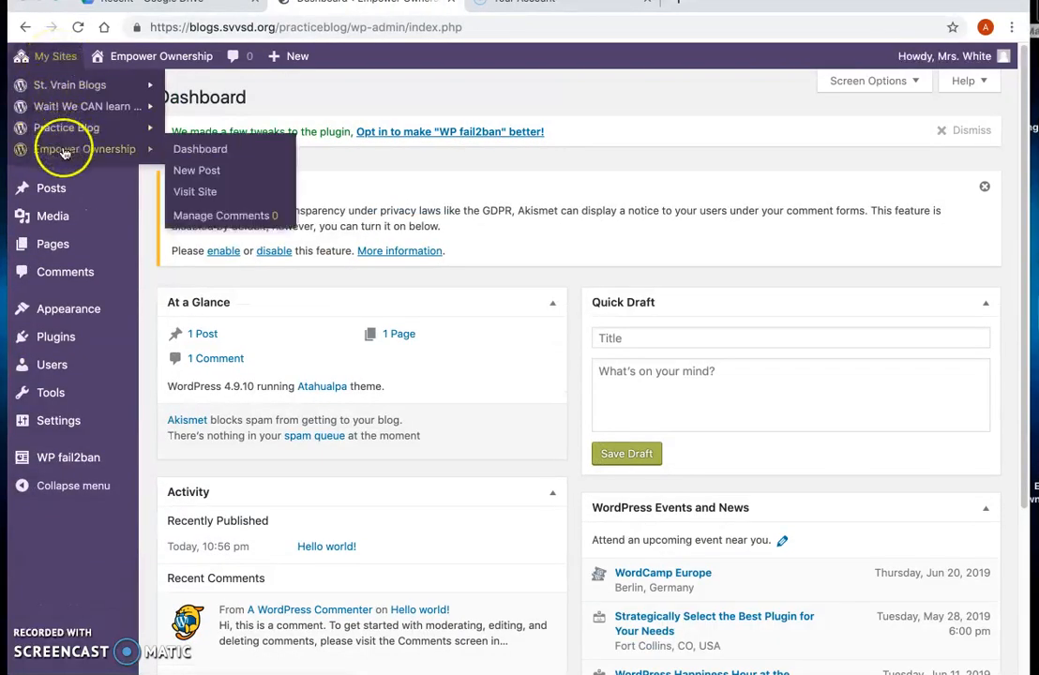
pyautogui.click(211, 191)
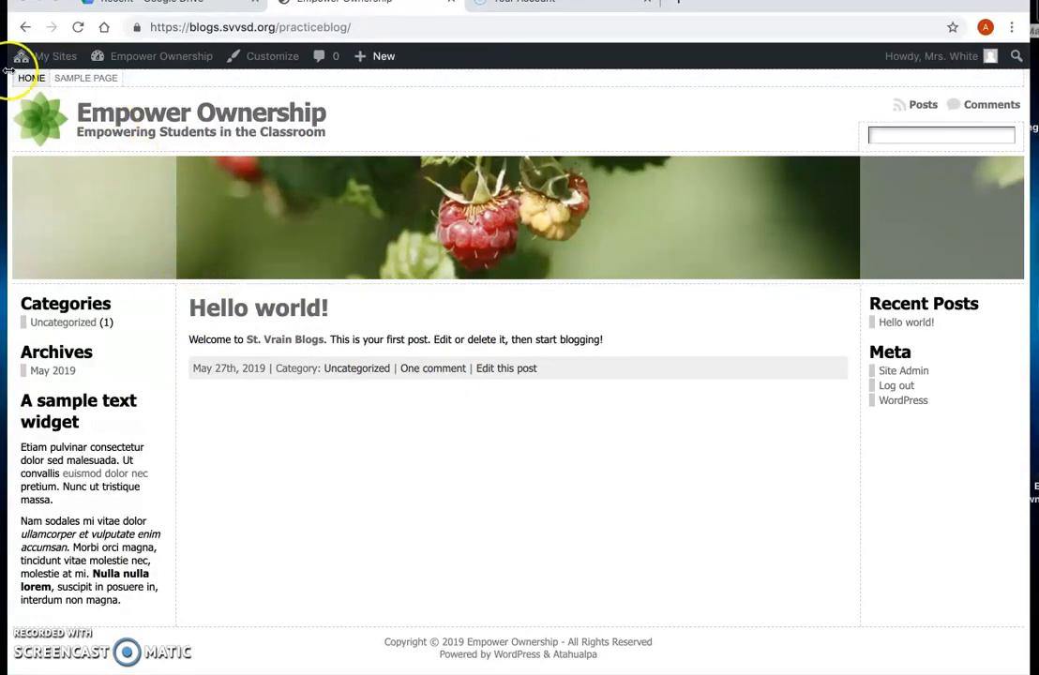
pyautogui.moveTo(35, 70)
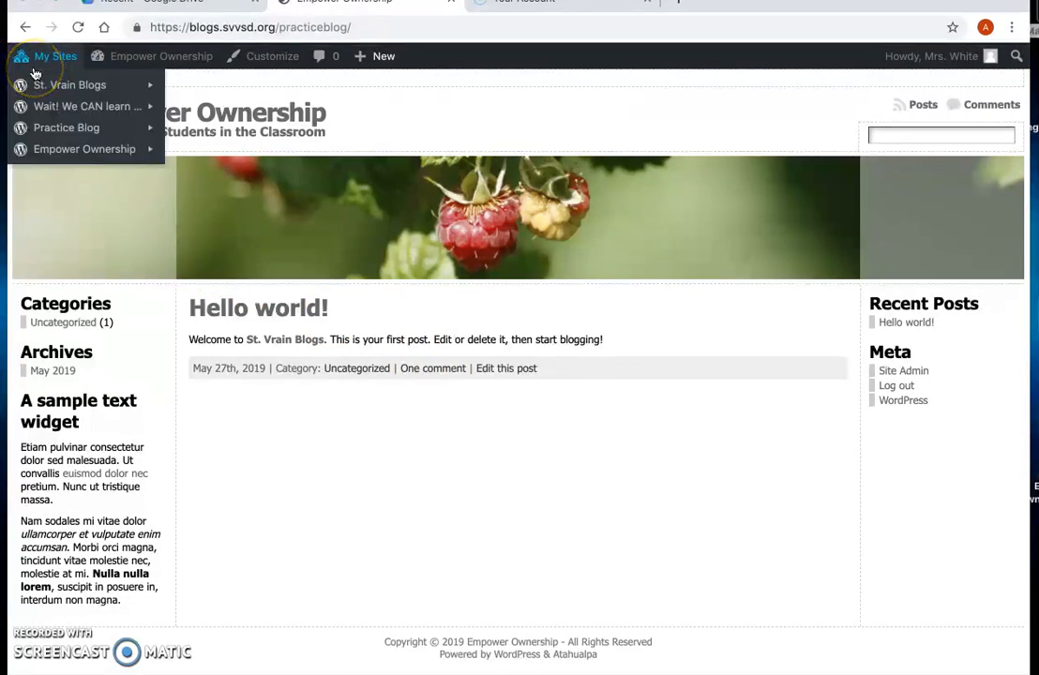